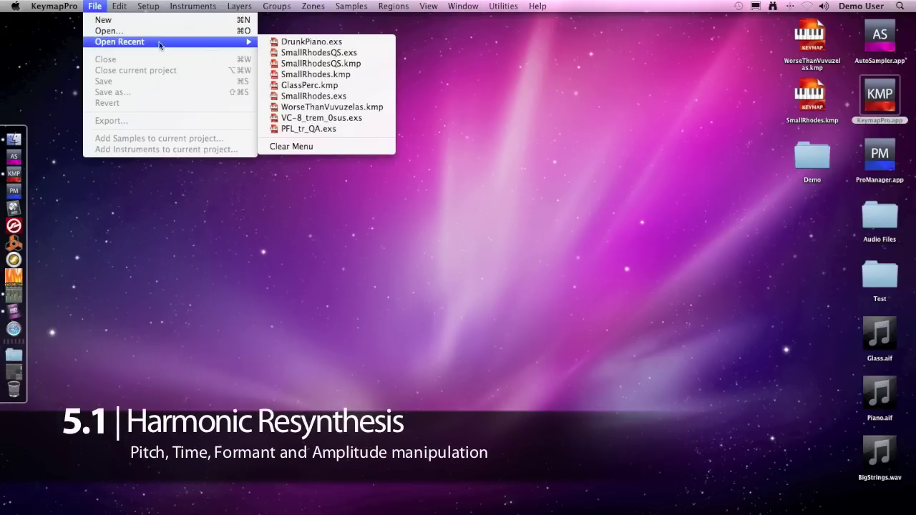
Open DrunkPiano.exs from recent files, then select and audition its piano zone.
left_click(349, 42)
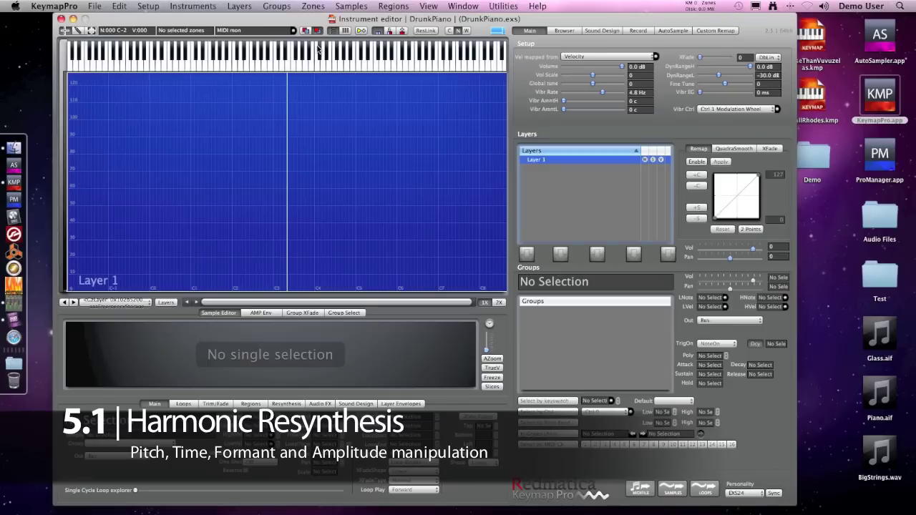
left_click(219, 103)
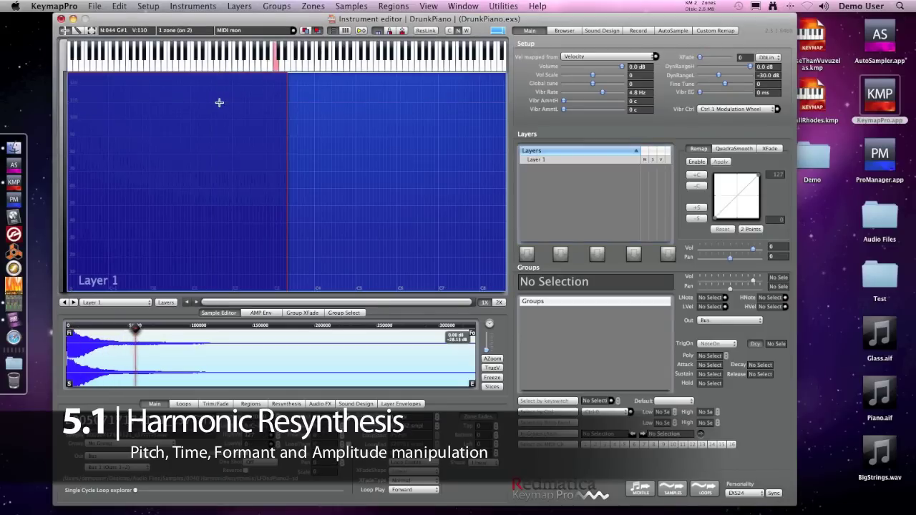
left_click(219, 102)
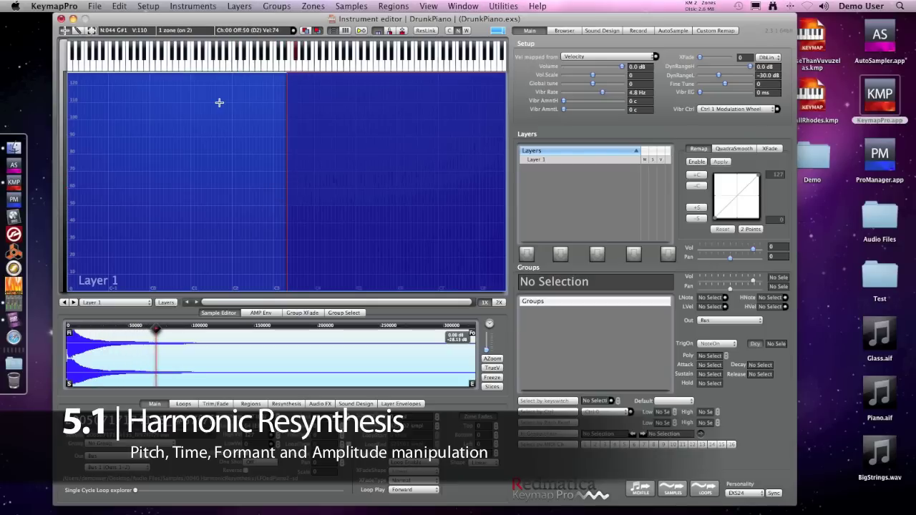
Open the piano sample in the editor, switch to HR Pitch, and draw the vibrato curve flat.
double_click(218, 109)
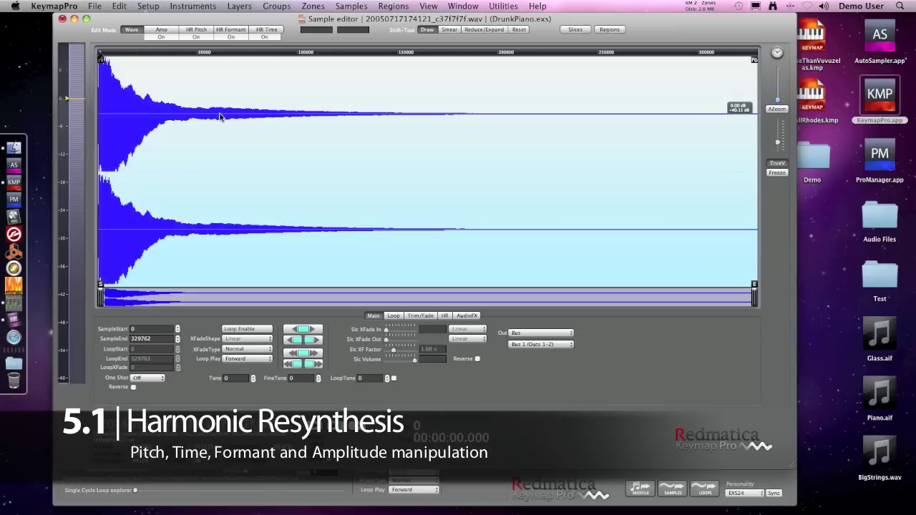
left_click_drag(191, 21, 180, 18)
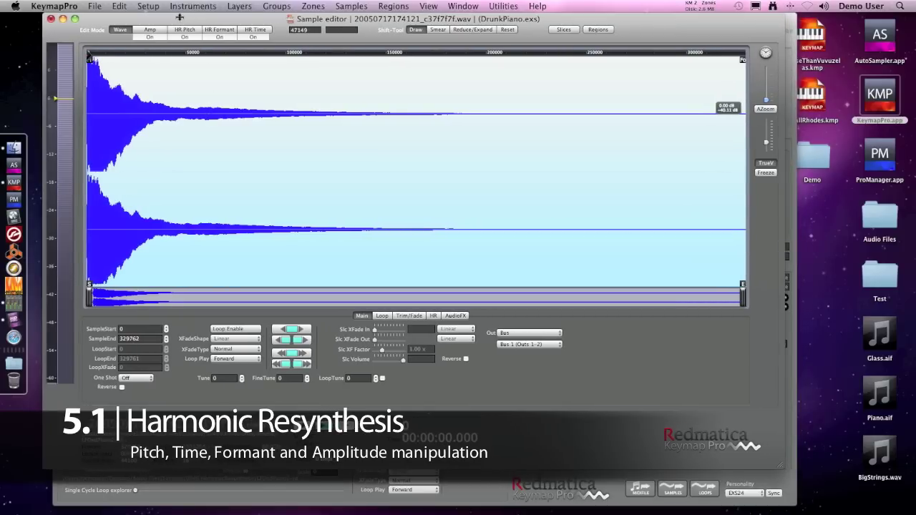
left_click(184, 29)
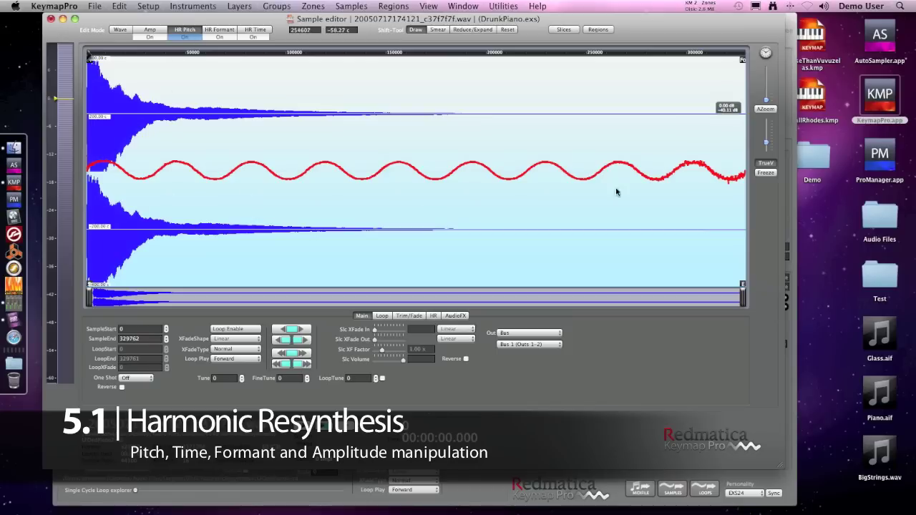
key("space")
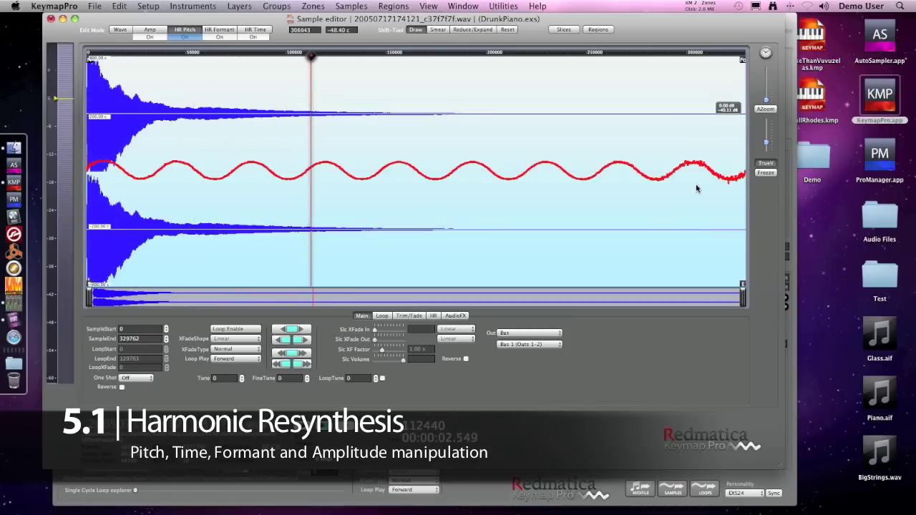
mouse_move(739, 175)
left_mouse_down()
mouse_move(506, 184)
mouse_move(92, 177)
left_mouse_up()
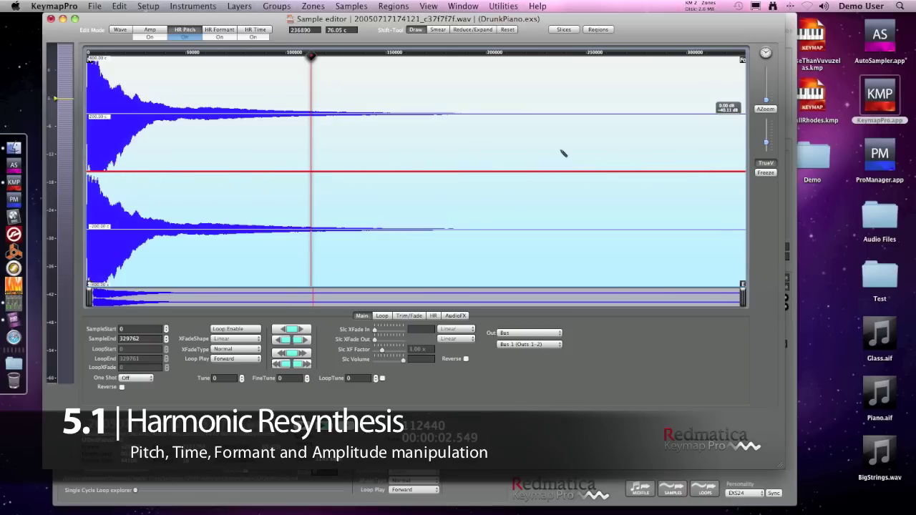
key("space")
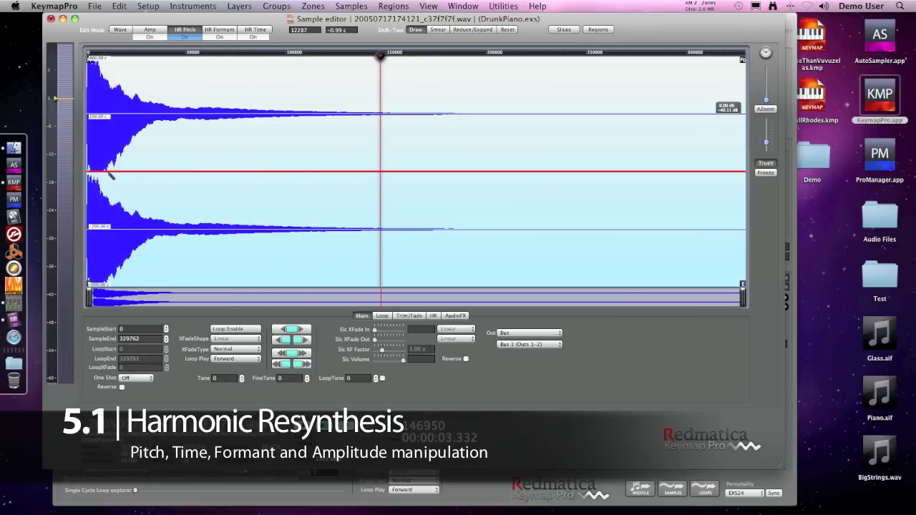
Draw a rising-falling pitch curve, restore the original early wobble with Reset, then shrink it with Reduce/Expand.
left_click_drag(121, 166, 271, 190)
key("space")
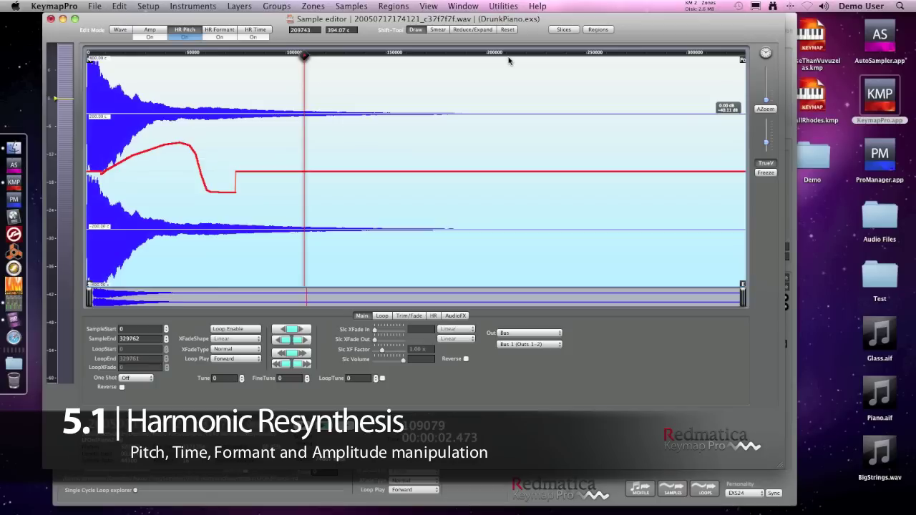
left_click(507, 29)
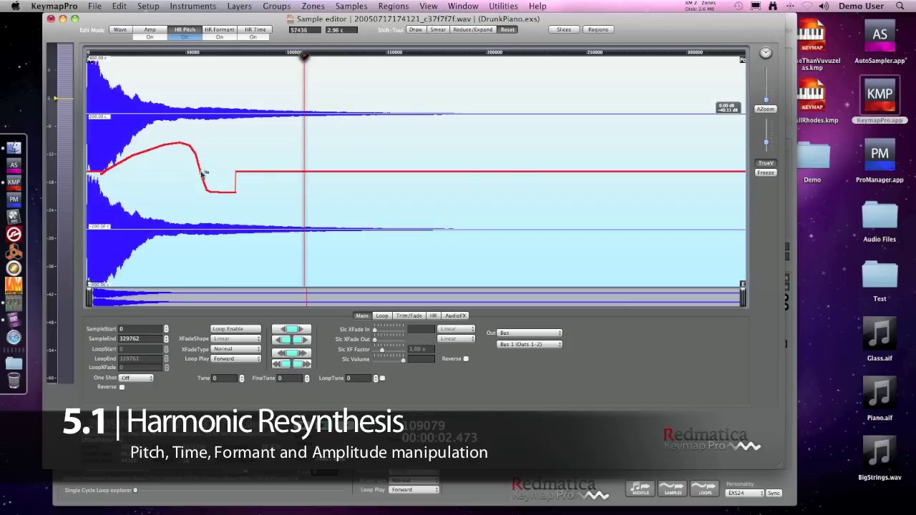
mouse_move(260, 157)
left_mouse_down()
mouse_move(262, 139)
mouse_move(167, 120)
mouse_move(100, 143)
left_mouse_up()
key("space")
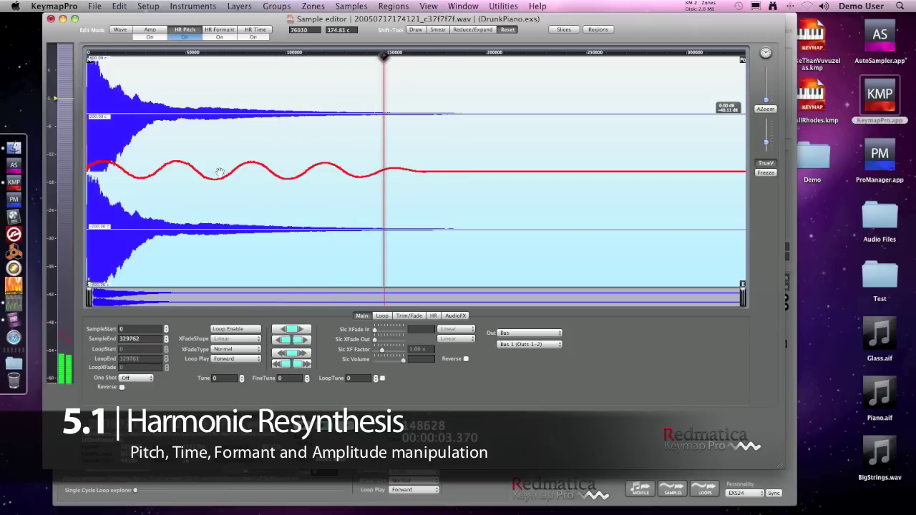
left_click(471, 30)
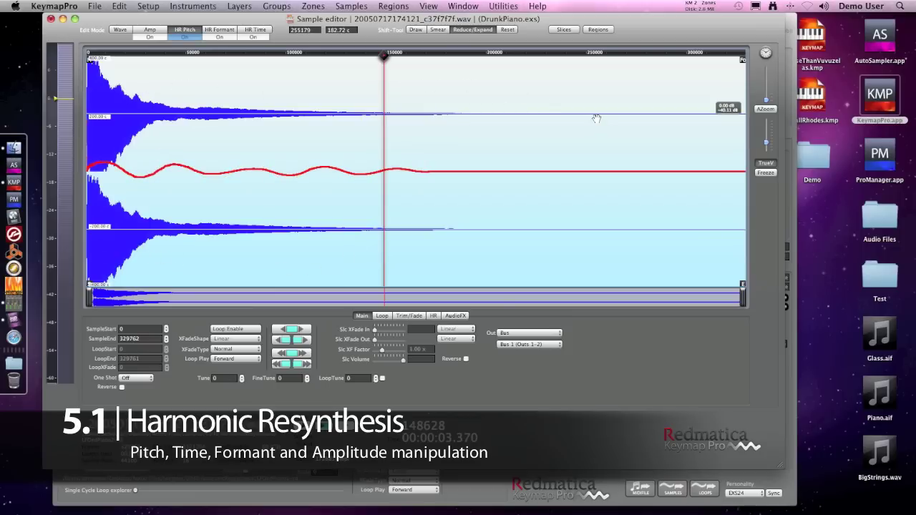
key("space")
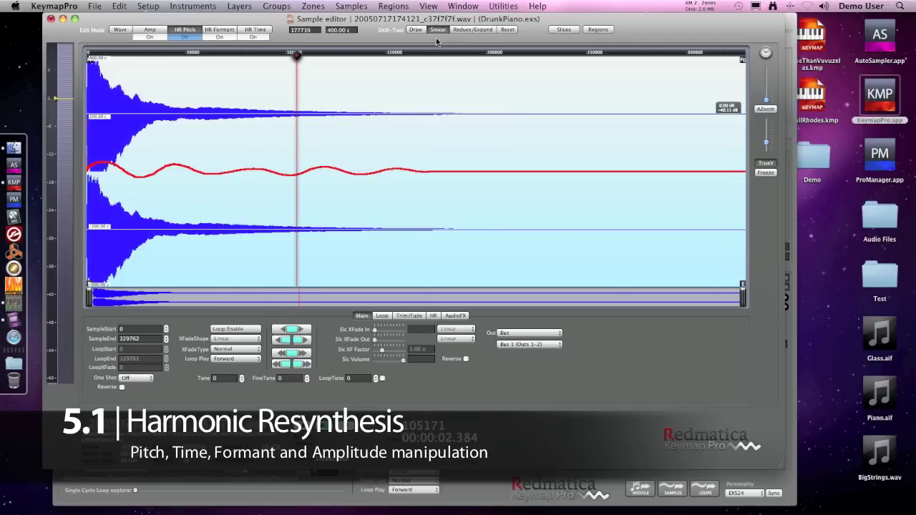
Audition a smeared and then a zigzag HR Pitch curve, then redraw the curve flat.
mouse_move(111, 116)
left_mouse_down()
mouse_move(198, 102)
mouse_move(257, 198)
mouse_move(365, 254)
mouse_move(646, 119)
left_mouse_up()
key("space")
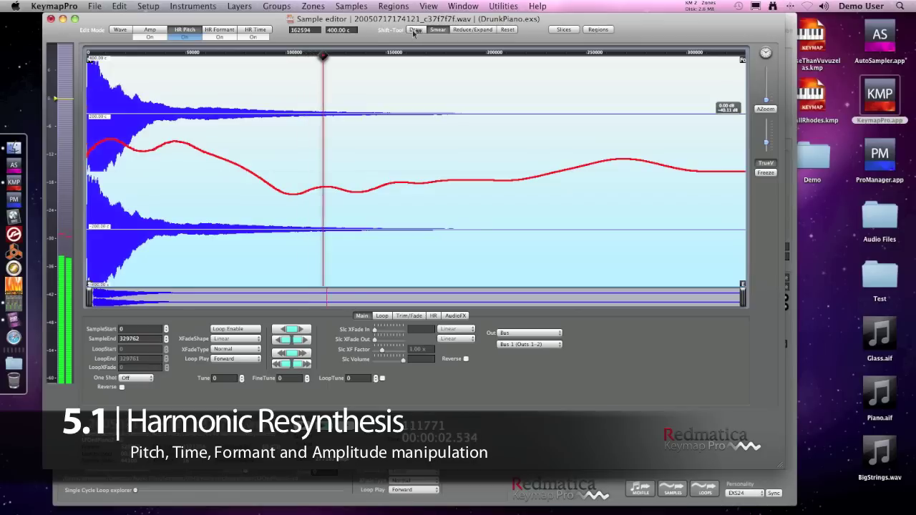
mouse_move(153, 214)
left_mouse_down()
mouse_move(215, 146)
mouse_move(279, 184)
mouse_move(258, 187)
mouse_move(362, 233)
left_mouse_up()
key("space")
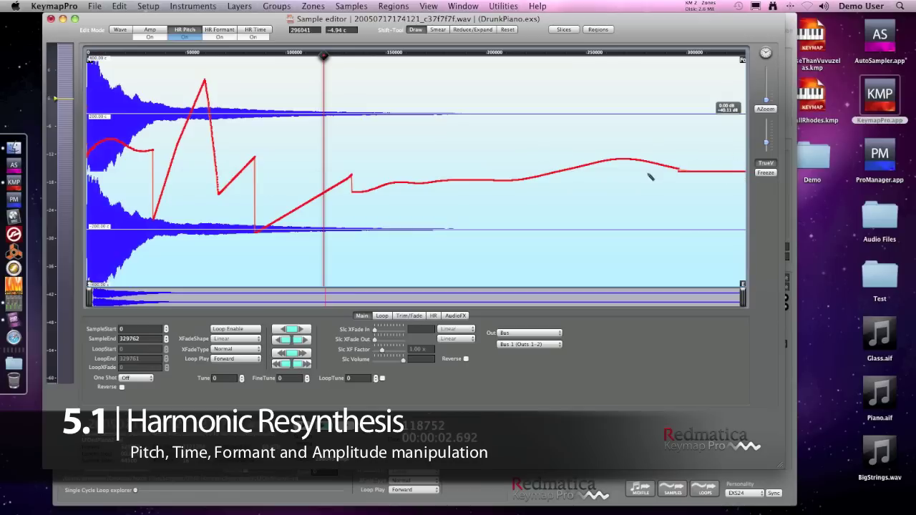
left_click_drag(738, 172, 86, 176)
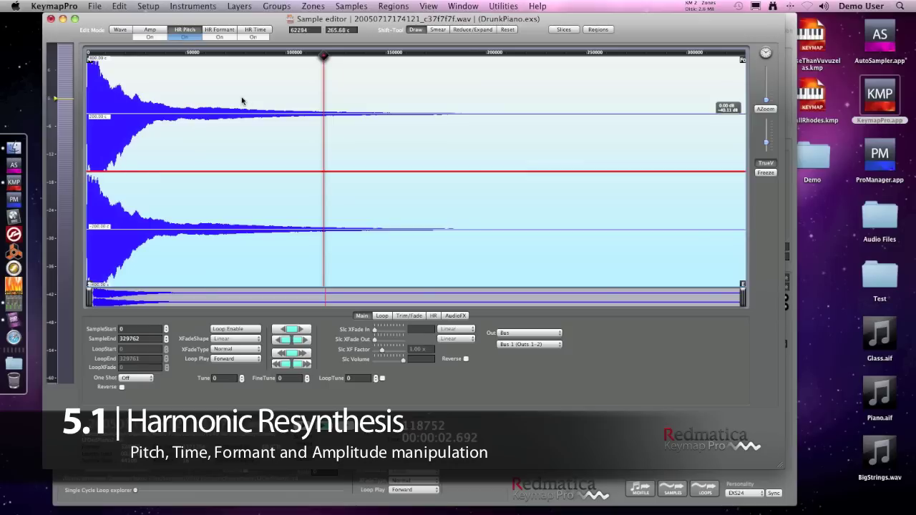
Turn on HR Time stretching and audition a high curve, then a low sloping one.
left_click(257, 30)
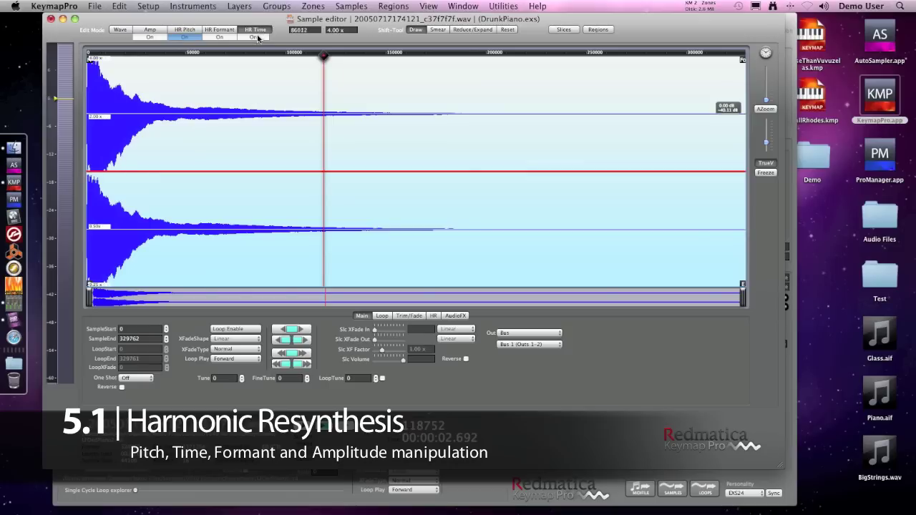
left_click(258, 38)
left_click(106, 80)
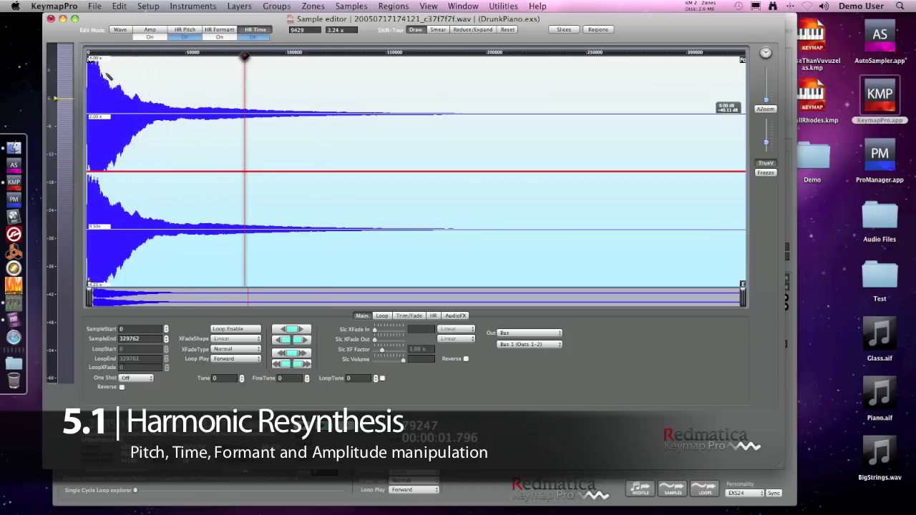
left_click_drag(88, 73, 368, 76)
key("space")
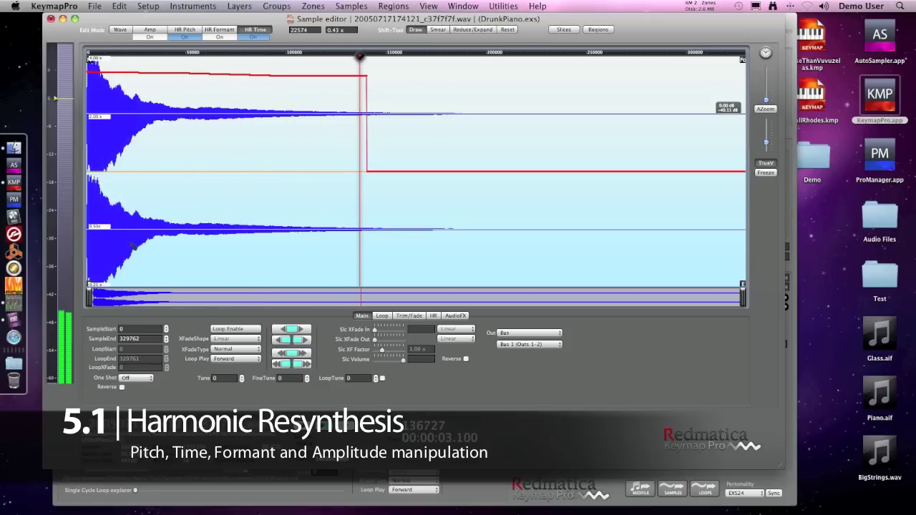
left_click_drag(89, 246, 588, 258)
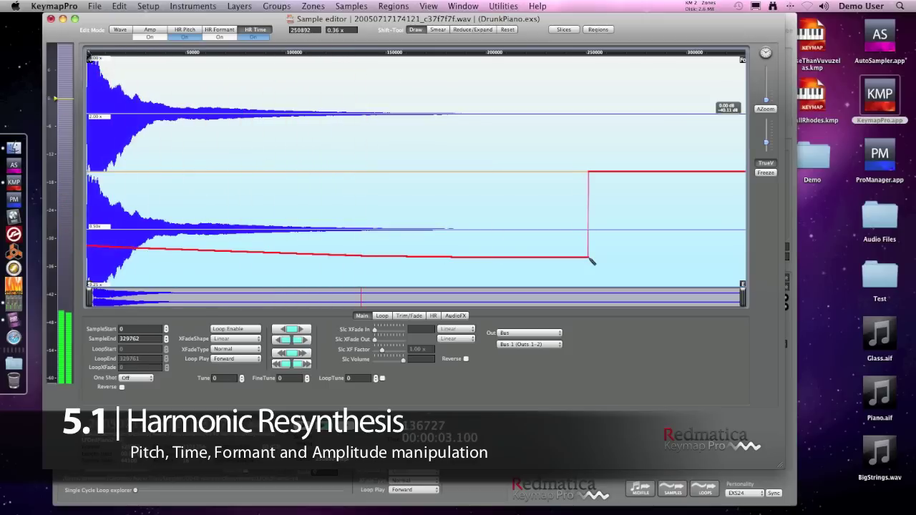
key("space")
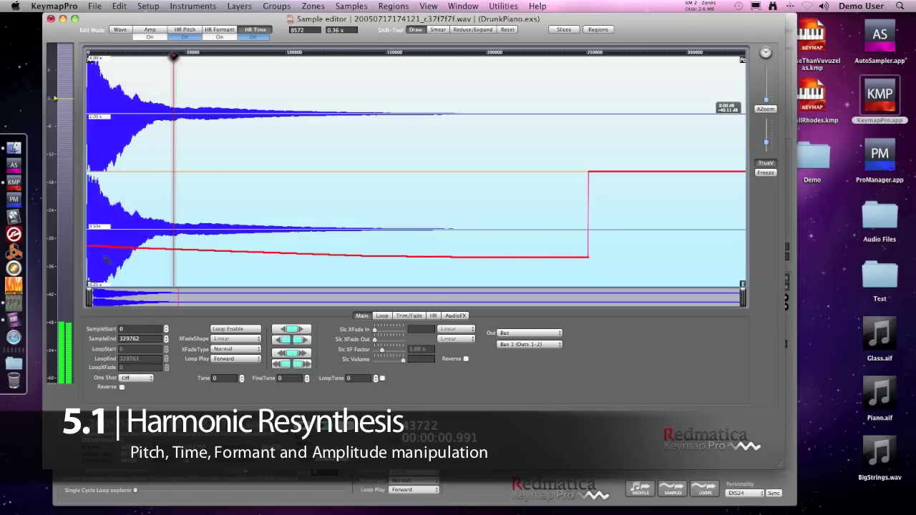
Audition arched and falling-then-rising time curves, then flatten the time curve to normal speed.
mouse_move(87, 255)
left_mouse_down()
mouse_move(204, 143)
mouse_move(289, 128)
mouse_move(360, 193)
left_mouse_up()
left_click_drag(392, 228, 595, 196)
key("space")
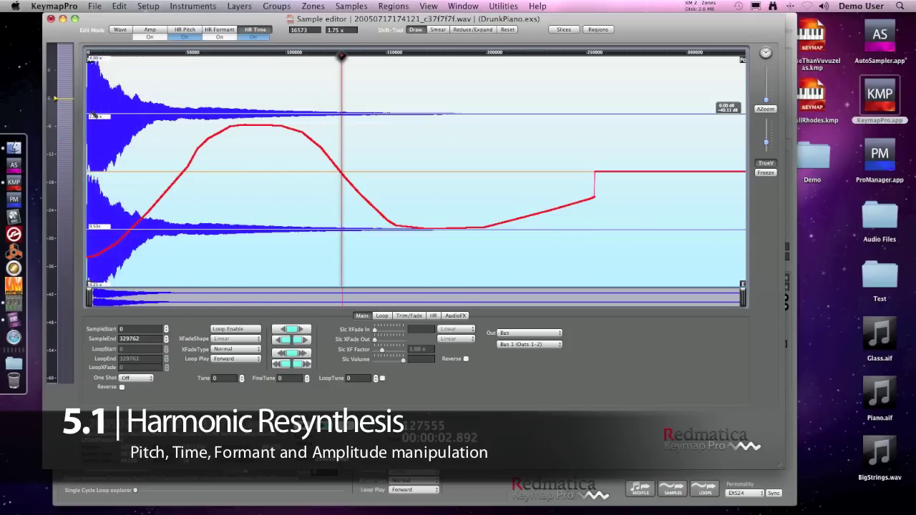
mouse_move(92, 95)
left_mouse_down()
mouse_move(215, 143)
mouse_move(532, 138)
left_mouse_up()
key("space")
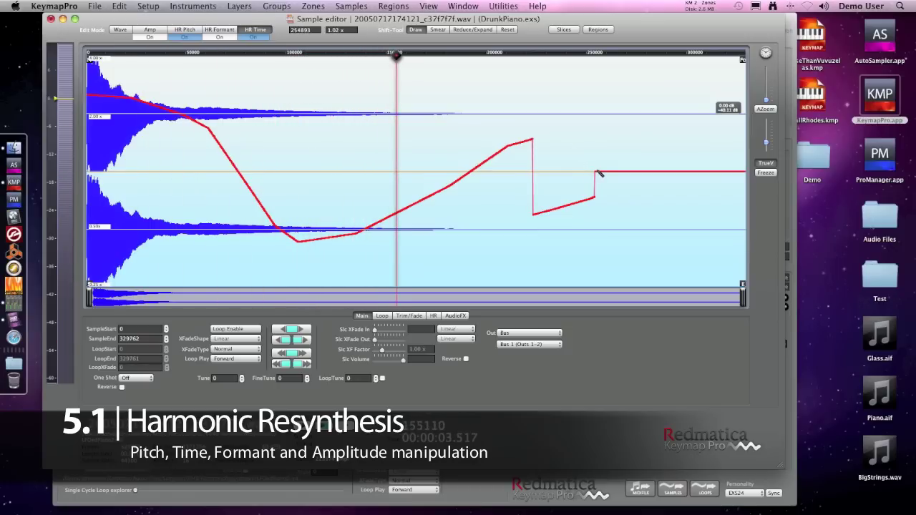
left_click_drag(597, 172, 88, 173)
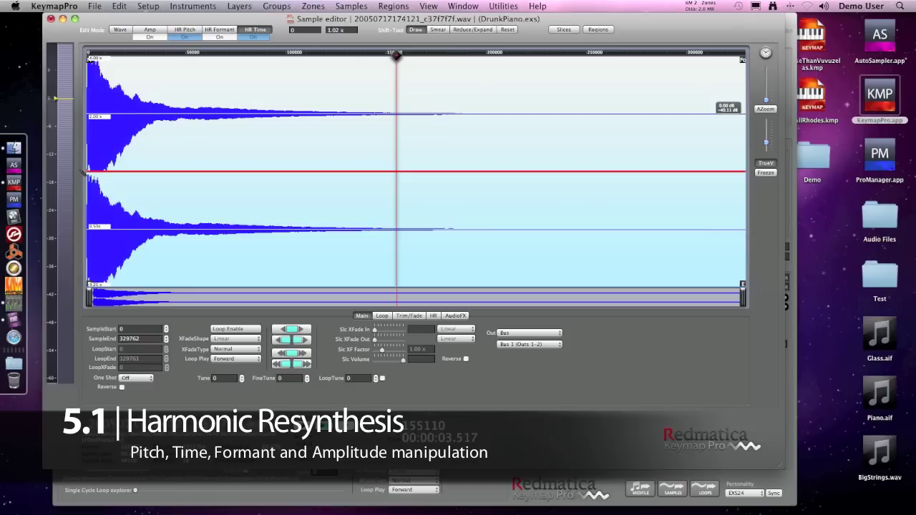
Enable HR Formant and try raised, lowered and downward-sweeping formant curves, ending with a flat line.
left_click(222, 31)
left_click(223, 38)
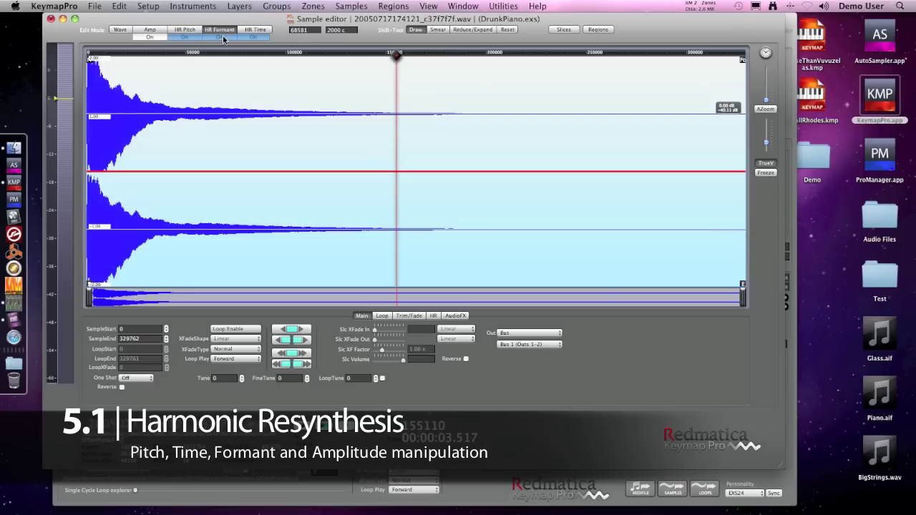
mouse_move(113, 97)
left_mouse_down()
mouse_move(86, 96)
mouse_move(516, 94)
left_mouse_up()
key("space")
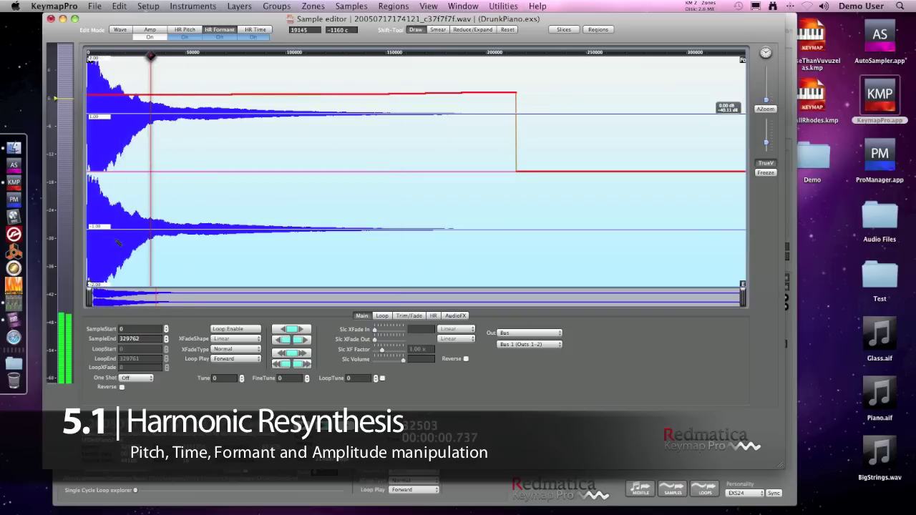
left_click_drag(104, 241, 522, 244)
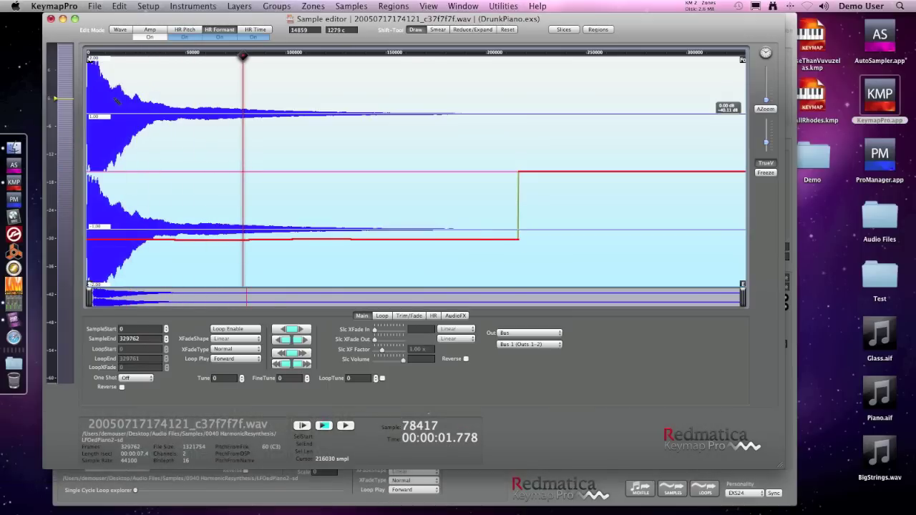
mouse_move(72, 99)
left_mouse_down()
mouse_move(125, 100)
mouse_move(301, 215)
mouse_move(528, 224)
mouse_move(570, 211)
left_mouse_up()
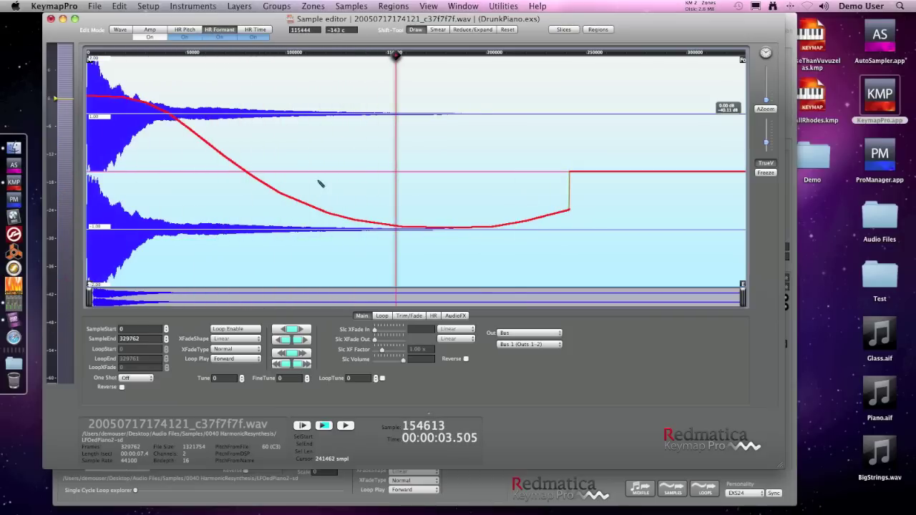
mouse_move(320, 184)
left_mouse_down()
mouse_move(96, 171)
mouse_move(665, 176)
left_mouse_up()
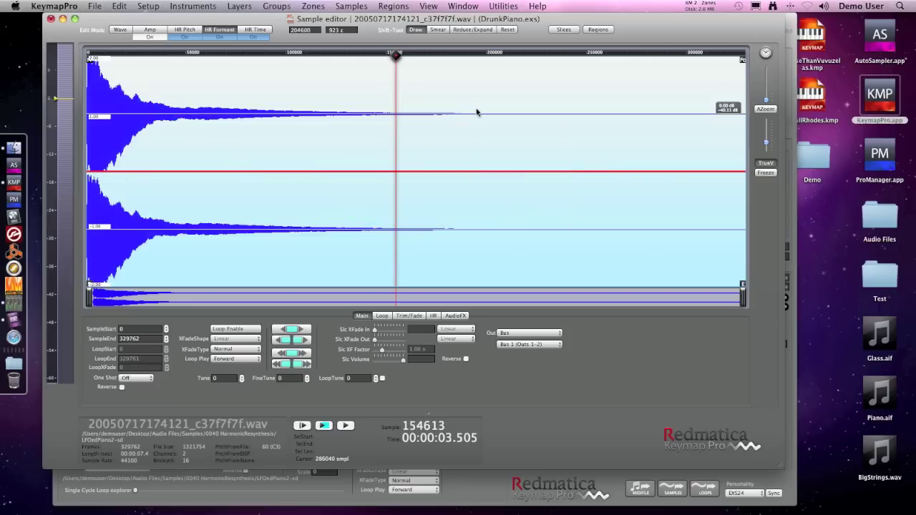
In Amp mode, set the envelope to hold a steady level after the initial drop and audition it.
left_click(148, 30)
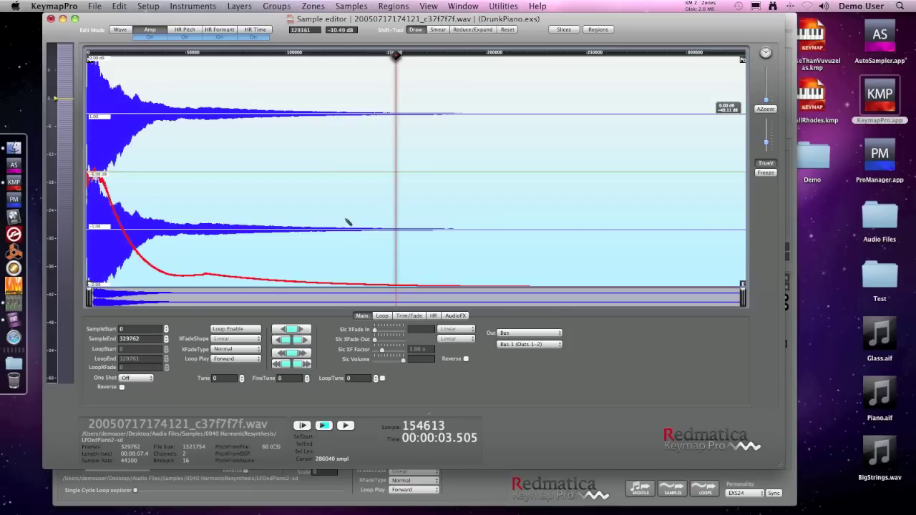
key("space")
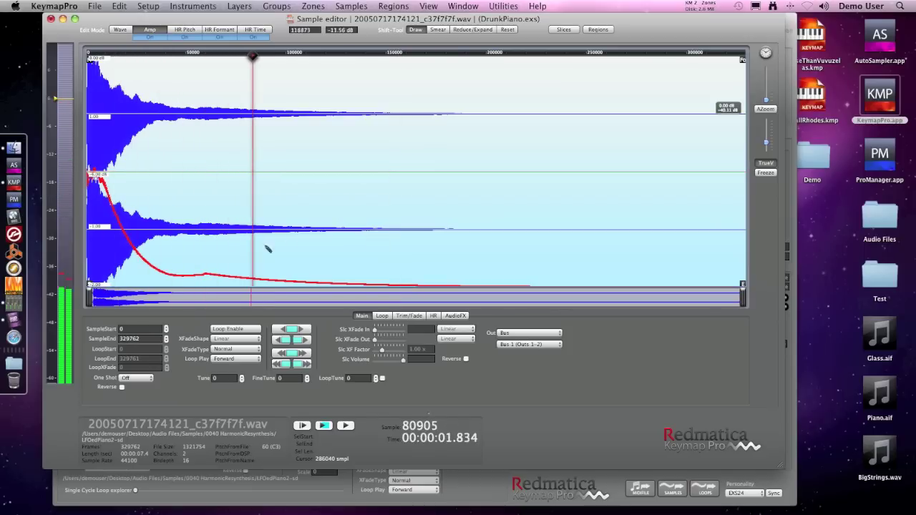
key("space")
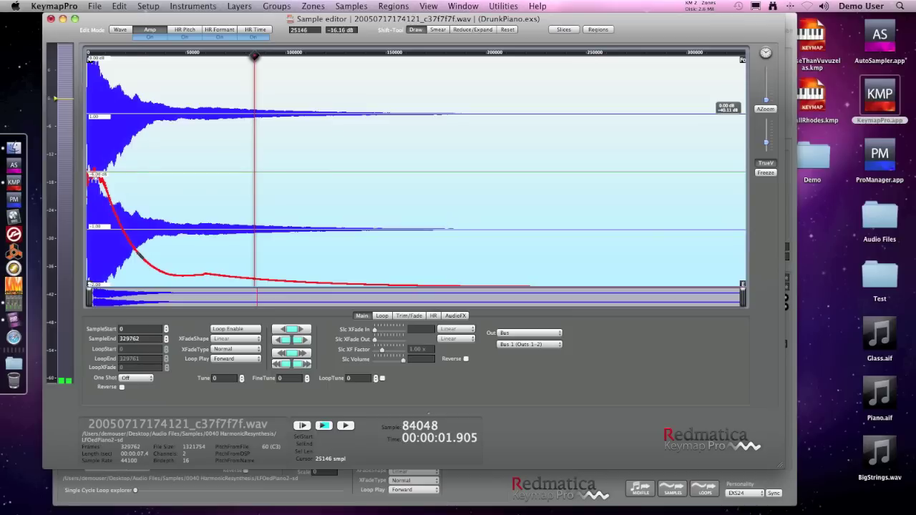
left_click(141, 252)
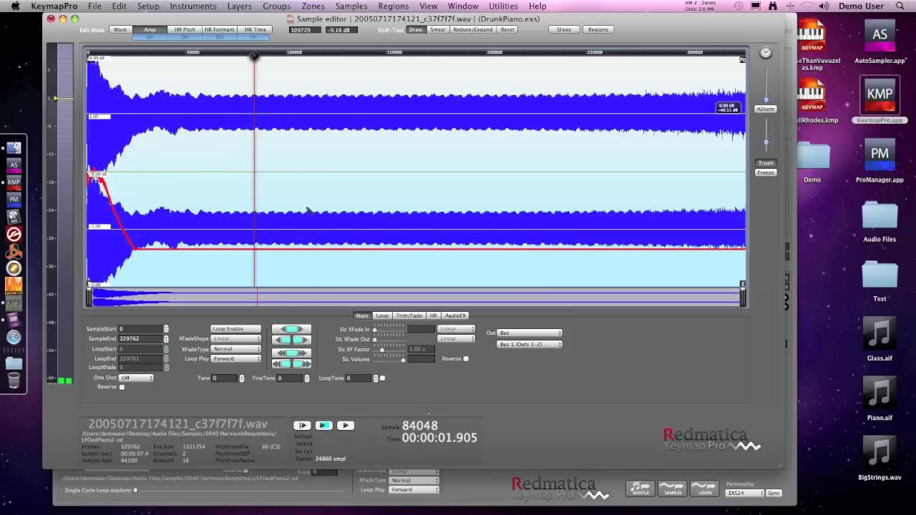
key("space")
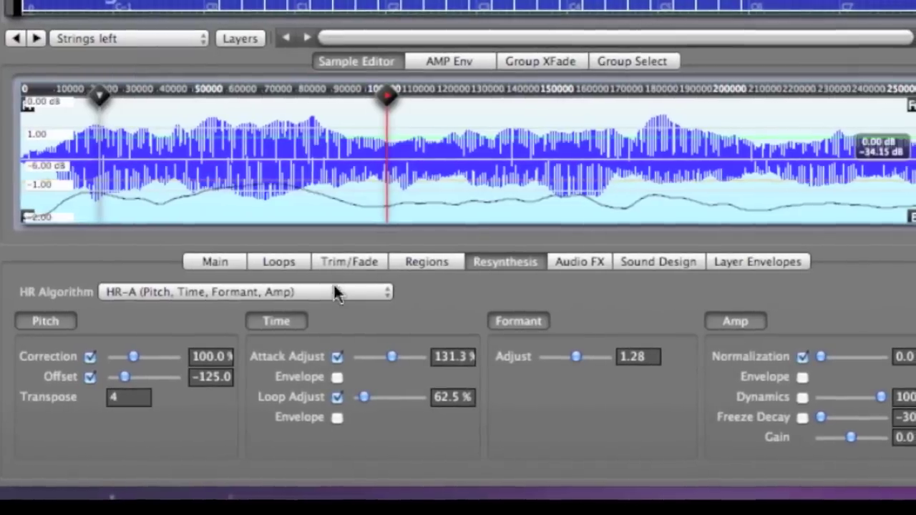
Keep HR-A and set pitch offset -83.3, loop adjust 90.6%, attack envelope on, formant adjust 1.40.
left_click(336, 292)
left_click(317, 295)
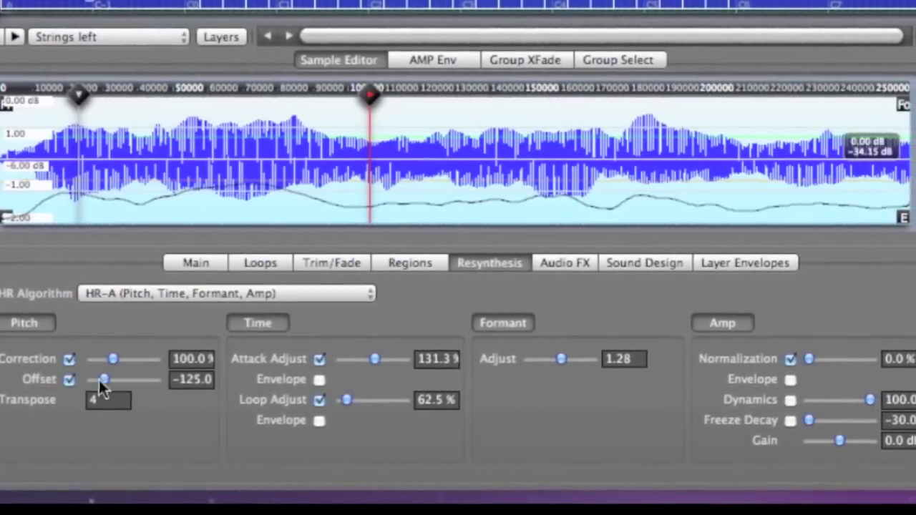
left_click_drag(103, 385, 108, 384)
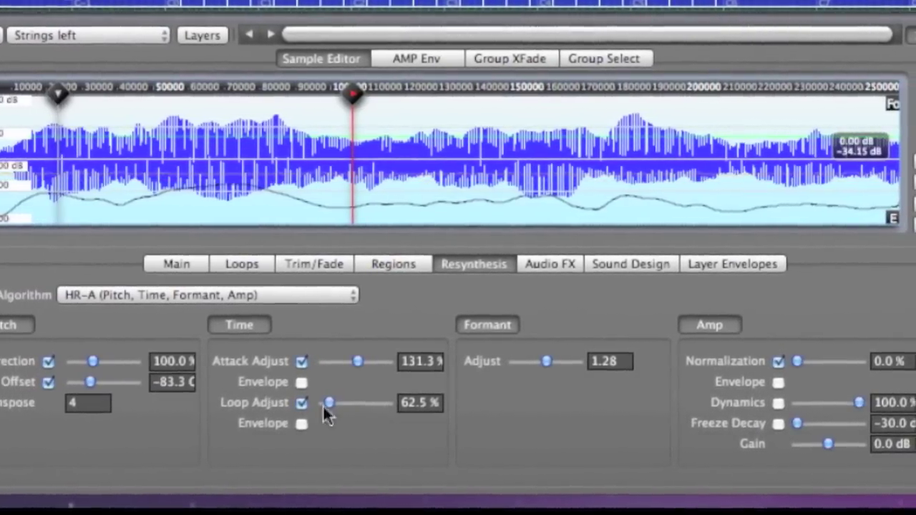
left_click_drag(336, 404, 342, 404)
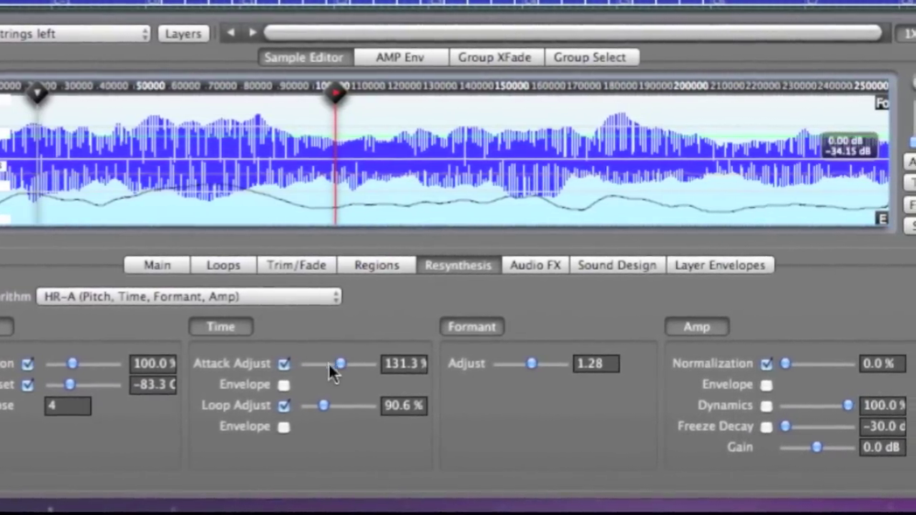
left_click(283, 384)
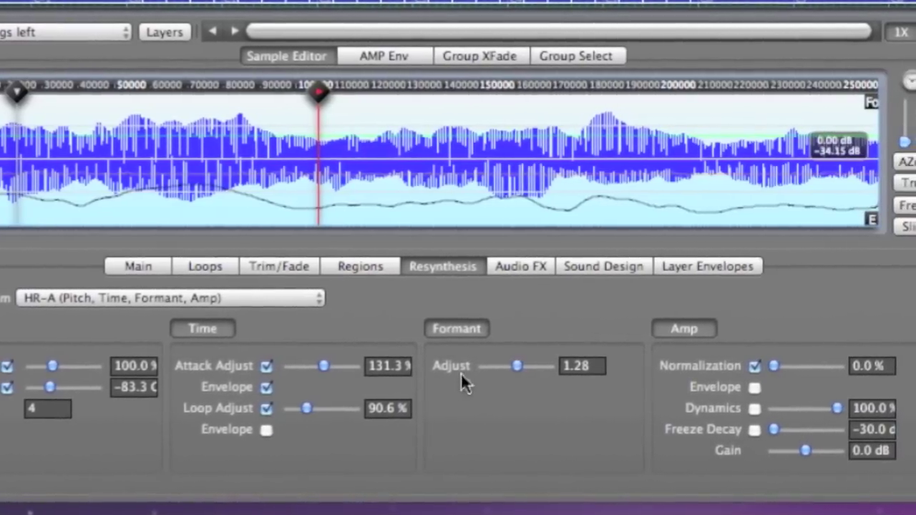
double_click(569, 371)
type("1.40")
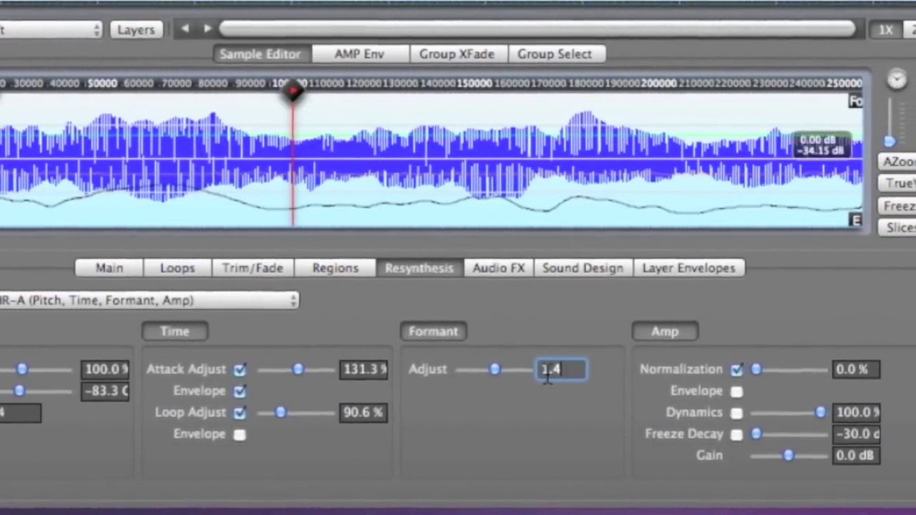
key("Tab")
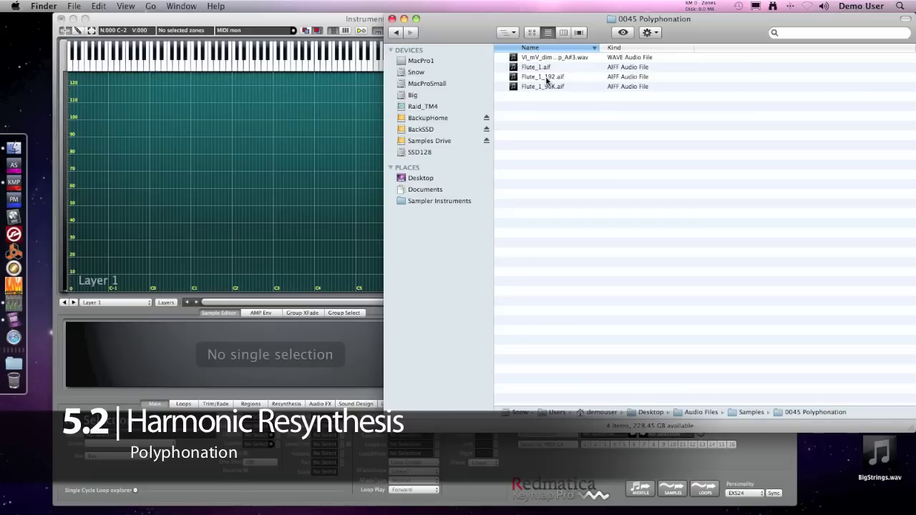
left_click_drag(546, 79, 290, 114)
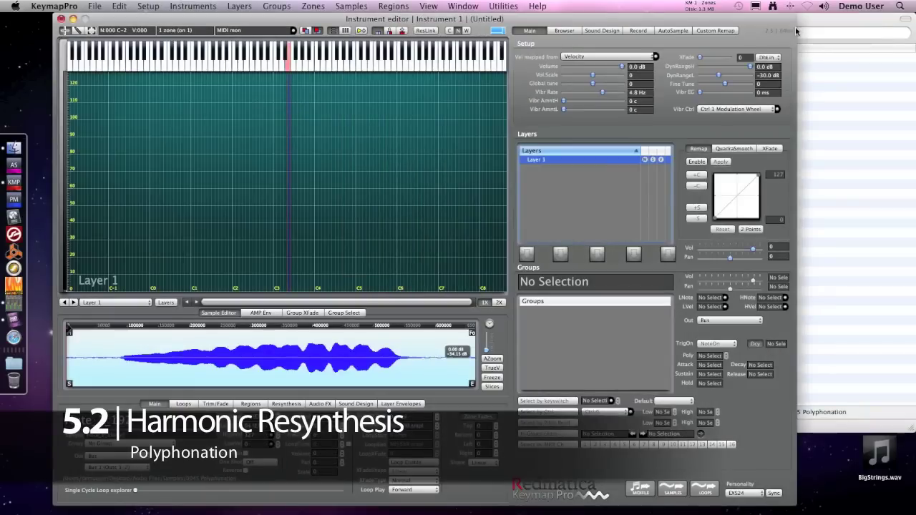
Close Finder, audition the flute on E3, and automap the zone using current root notes.
left_click(833, 17)
left_click(392, 19)
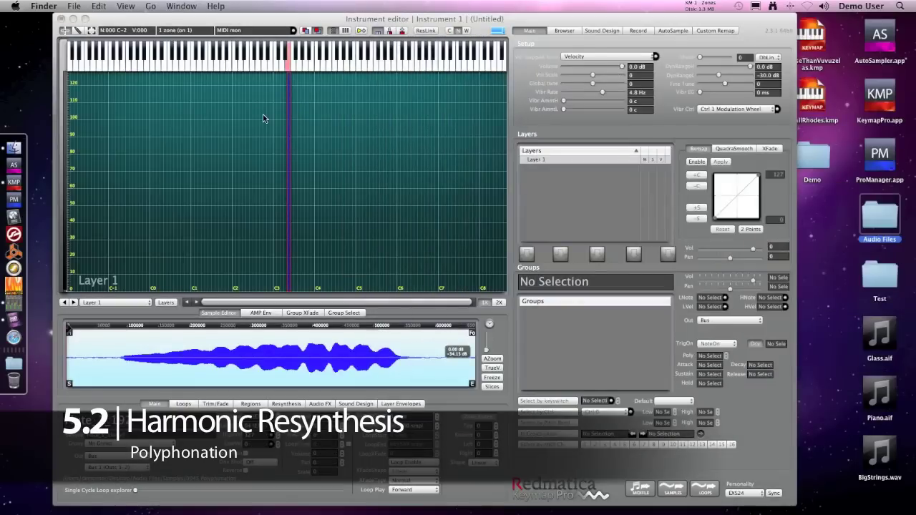
left_click(289, 46)
left_click(289, 46)
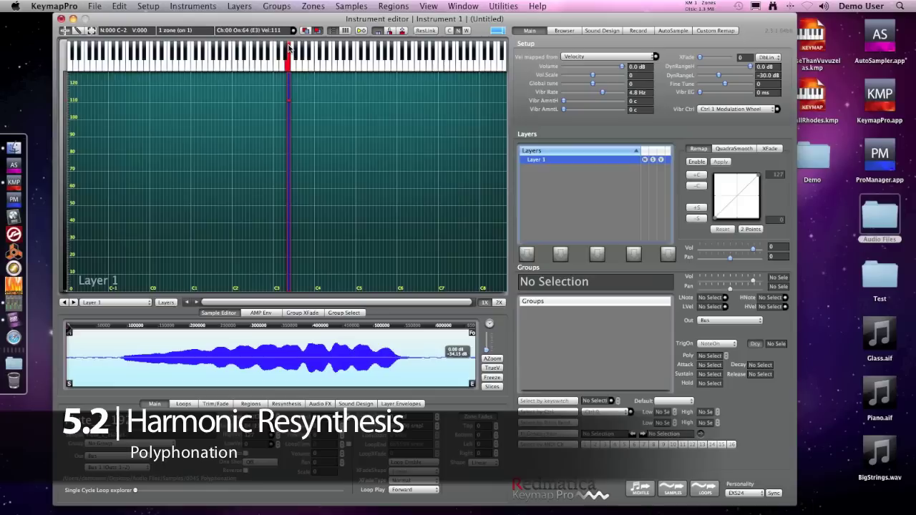
right_click(289, 86)
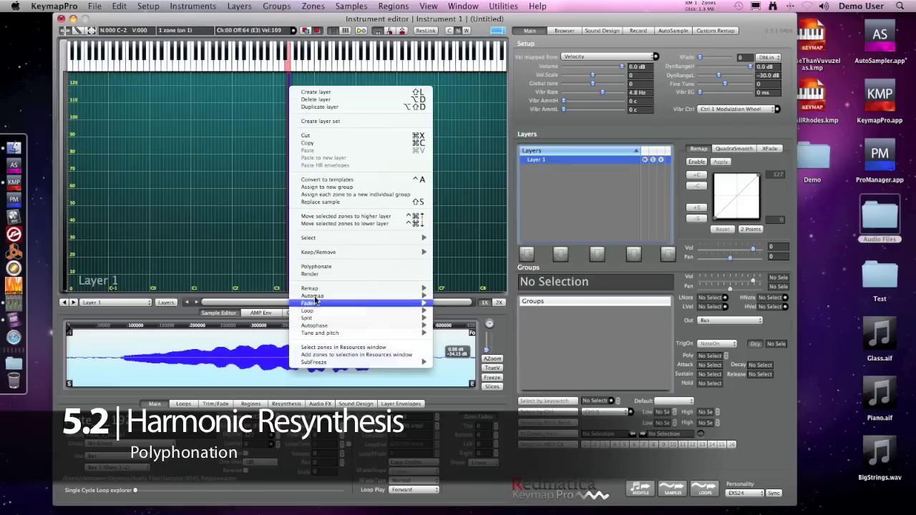
mouse_move(414, 300)
left_click(554, 303)
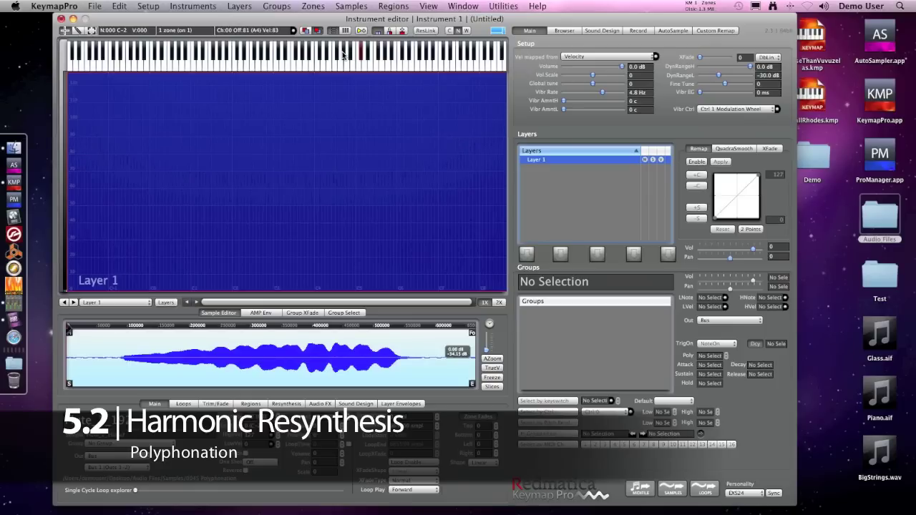
Polyphonate the Flute_1_192 zone from -12 to +12 semitones using the HR-A algorithm.
right_click(368, 103)
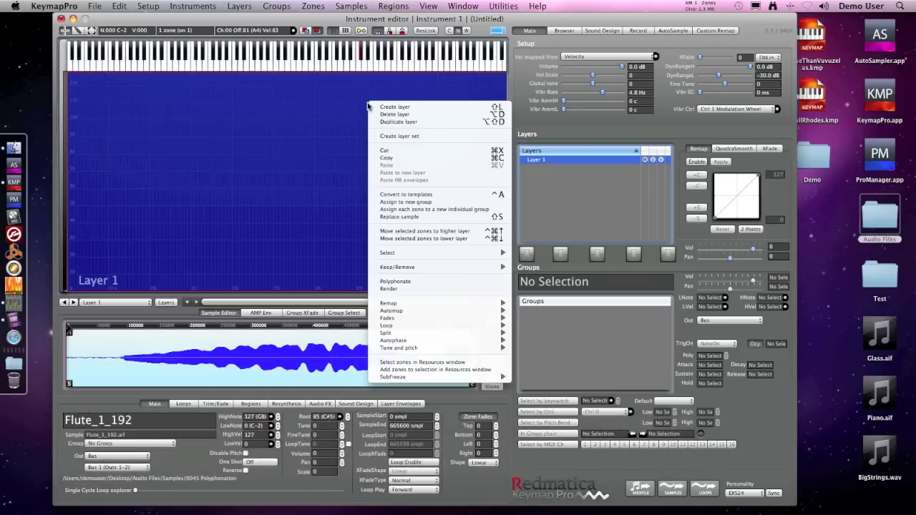
left_click(402, 281)
left_click_drag(369, 73, 321, 74)
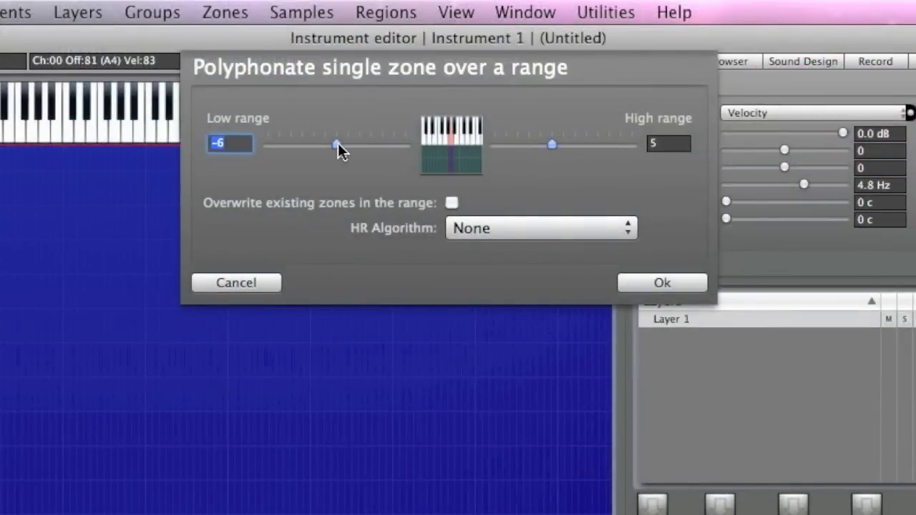
left_click_drag(553, 145, 631, 144)
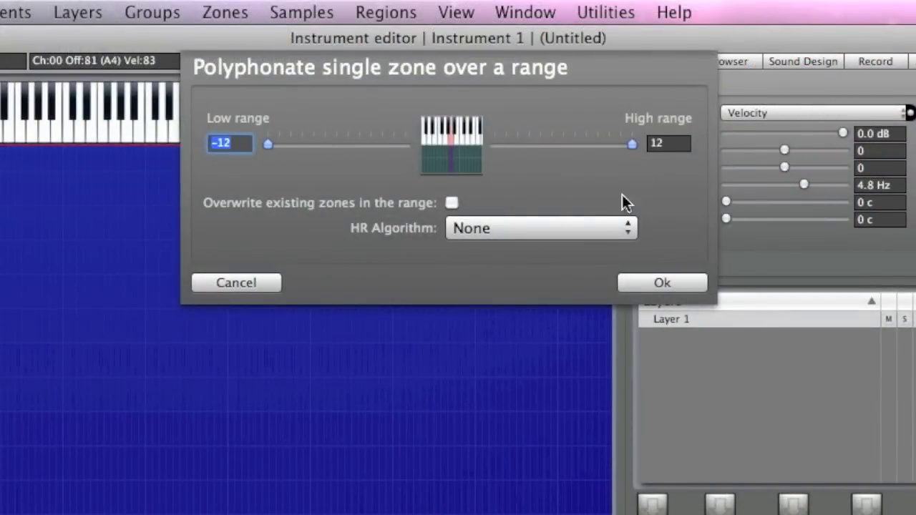
left_click(613, 229)
left_click(613, 263)
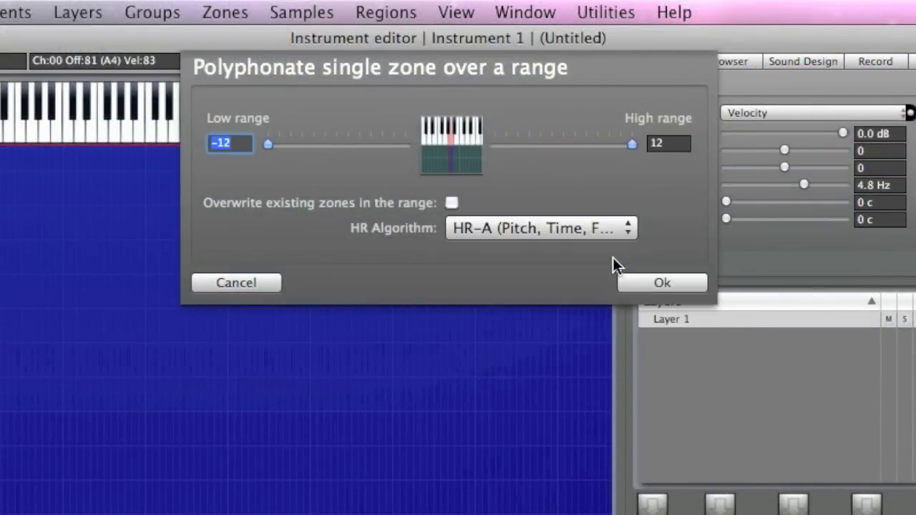
left_click(675, 284)
left_click(650, 273)
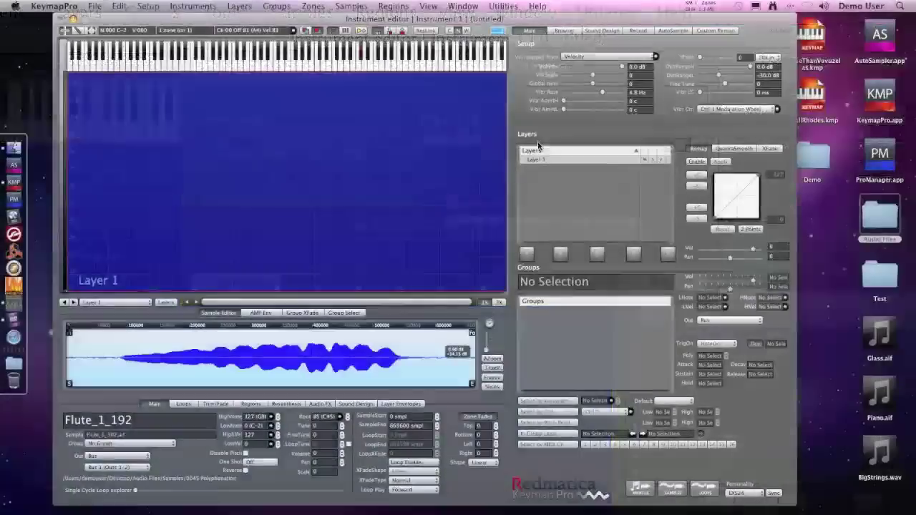